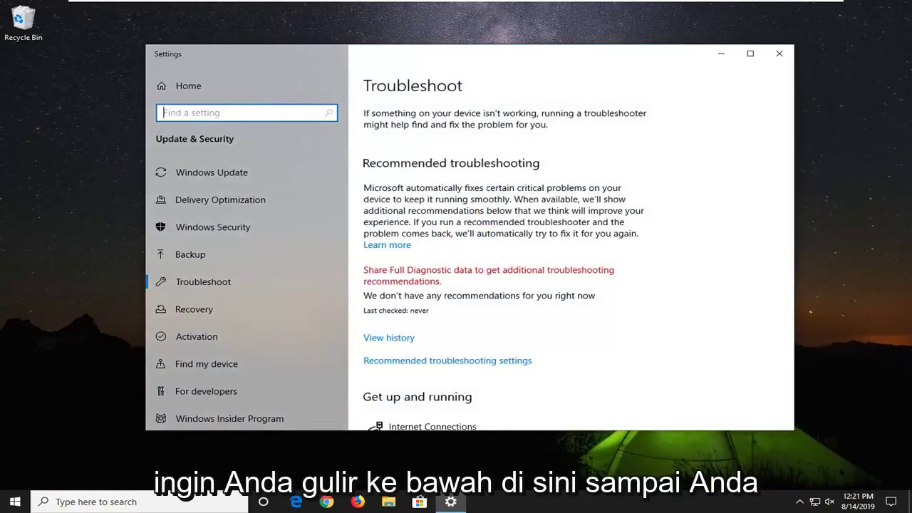
Run the Windows Update troubleshooter under Get up and running, then close its results and the Settings window.
scroll(566, 309, "down", 5)
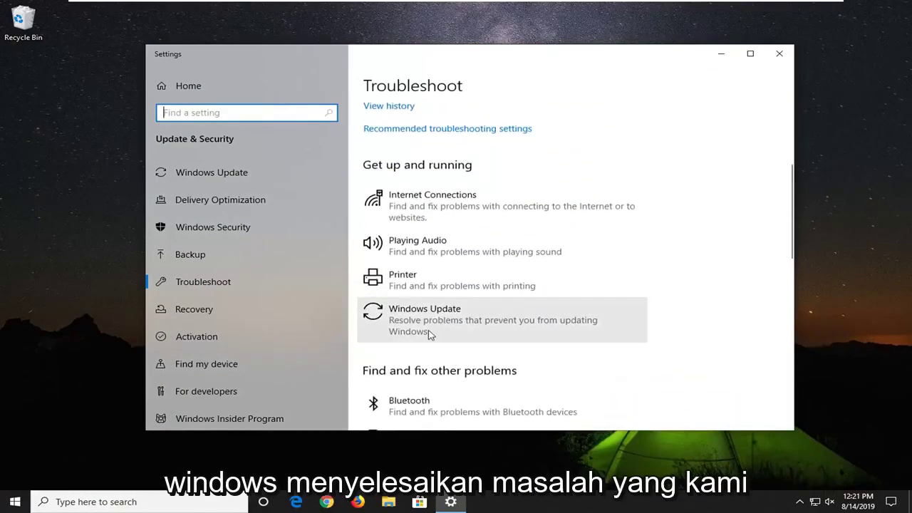
left_click(430, 333)
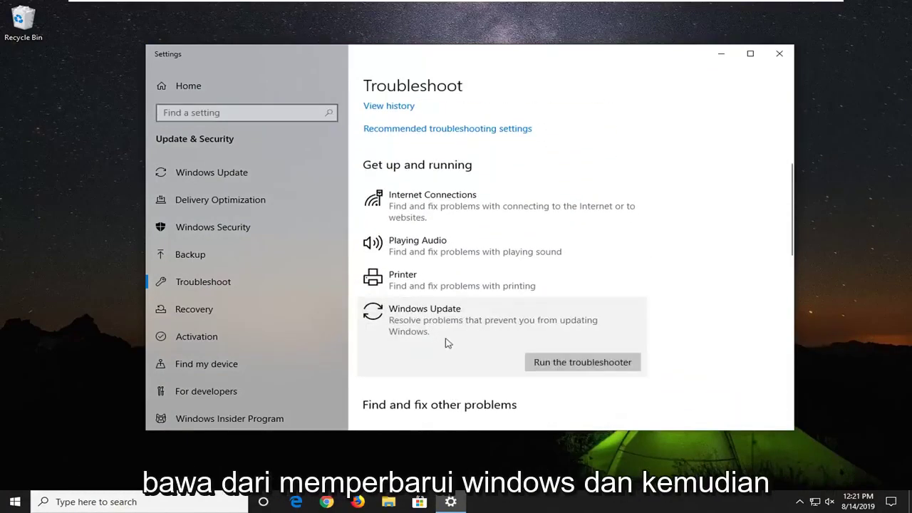
left_click(557, 362)
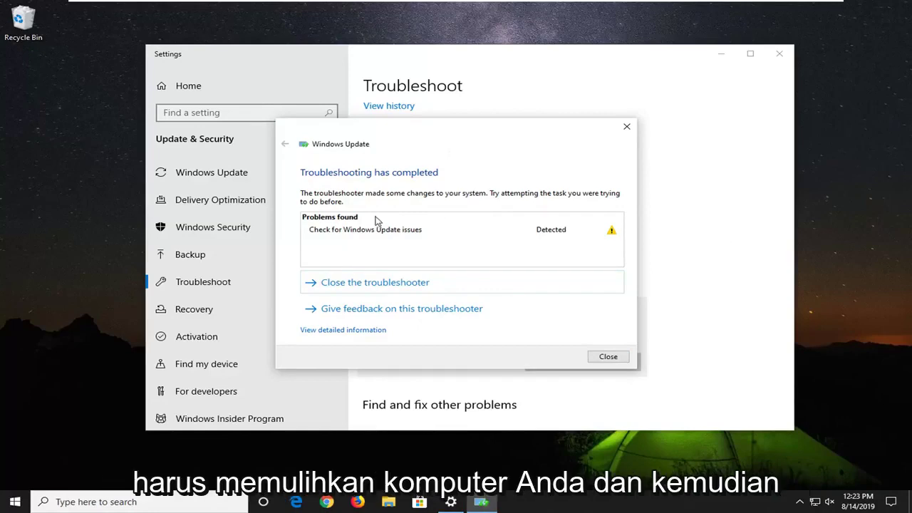
left_click(604, 358)
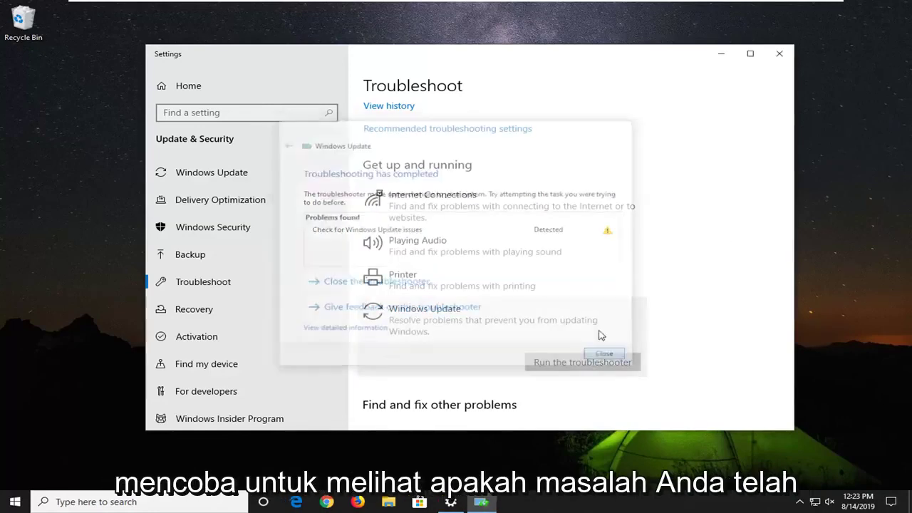
left_click(778, 54)
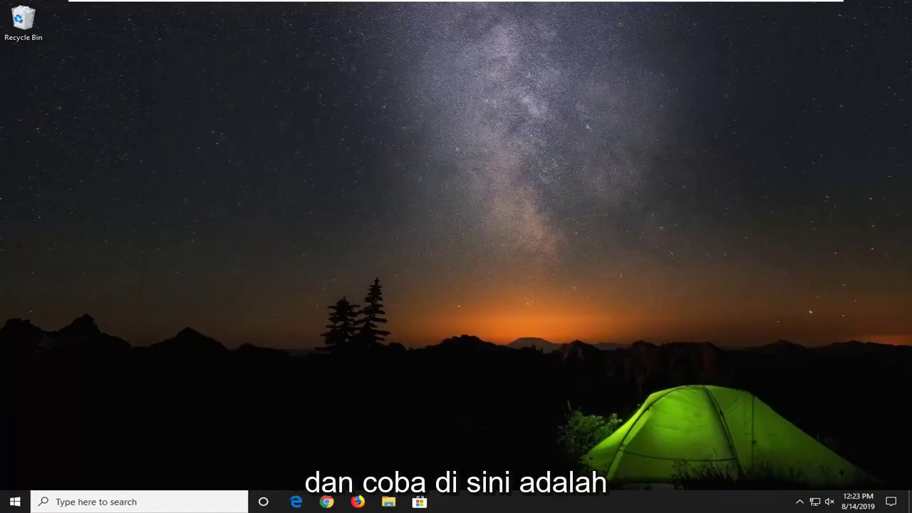
Search for cmd and open Command Prompt as administrator, allowing it to make changes to the device.
left_click(13, 503)
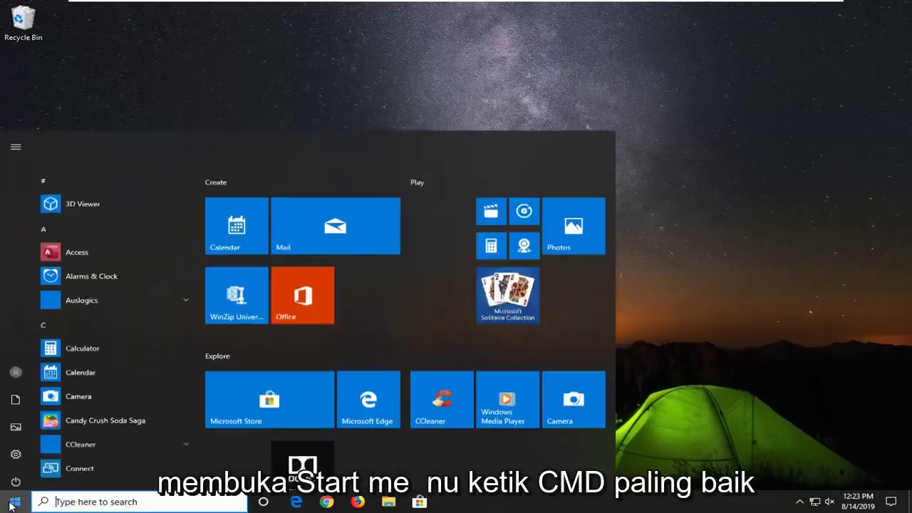
type("cmd")
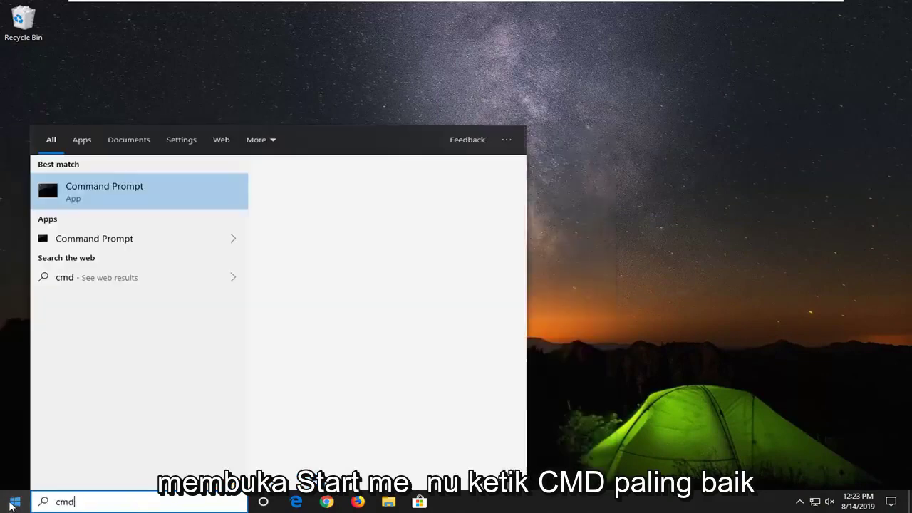
right_click(112, 197)
left_click(153, 204)
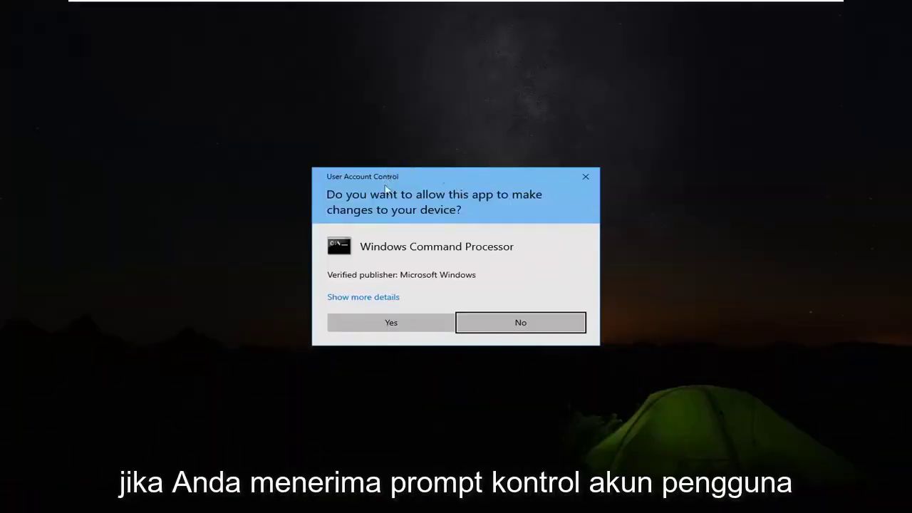
left_click(382, 329)
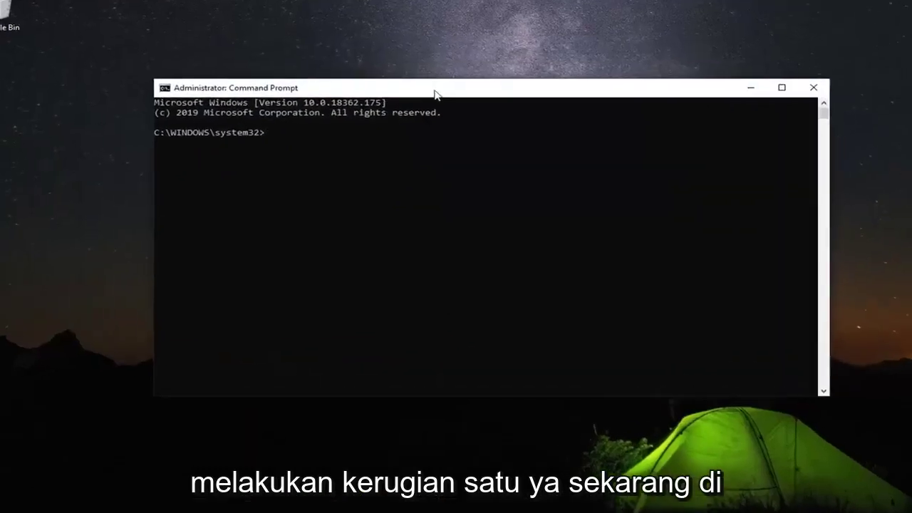
Stop the Windows Update and background transfer services with the commands net stop wuauserv and net stop bits.
type("net")
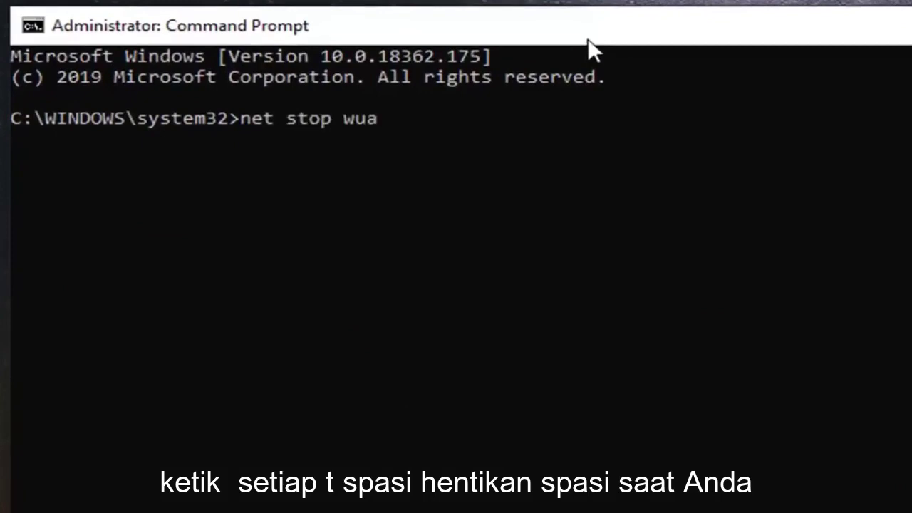
type("stop wuauserv")
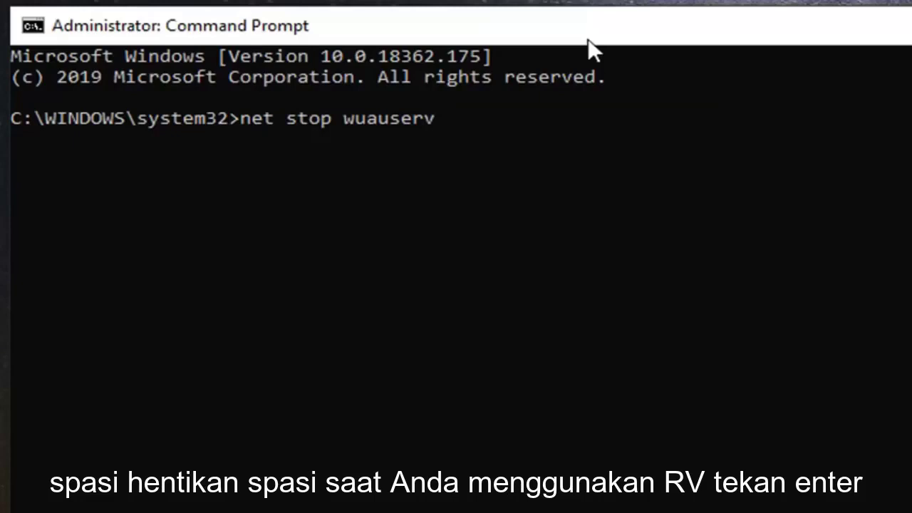
key("Return")
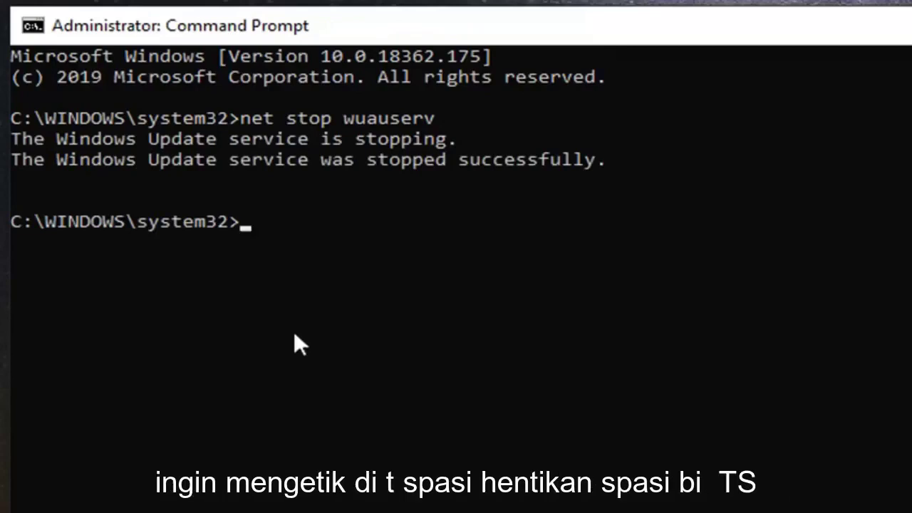
type("net stop")
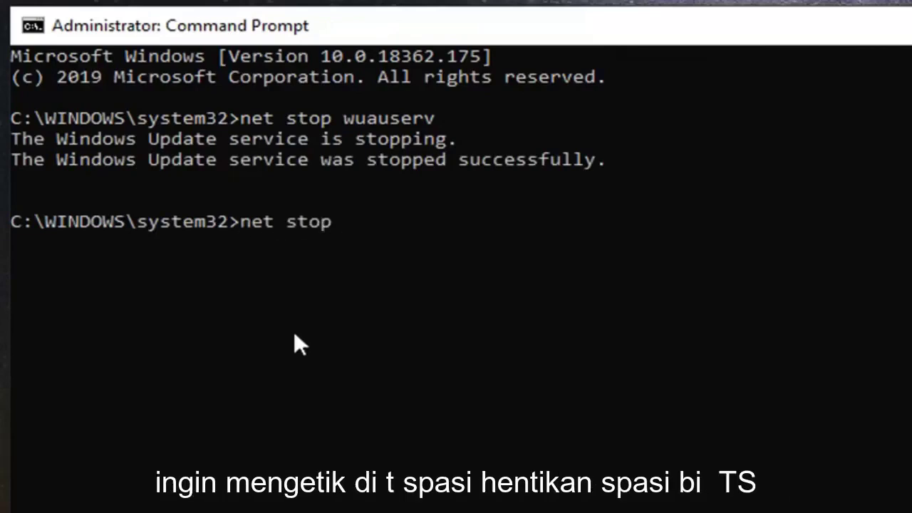
type(" bits")
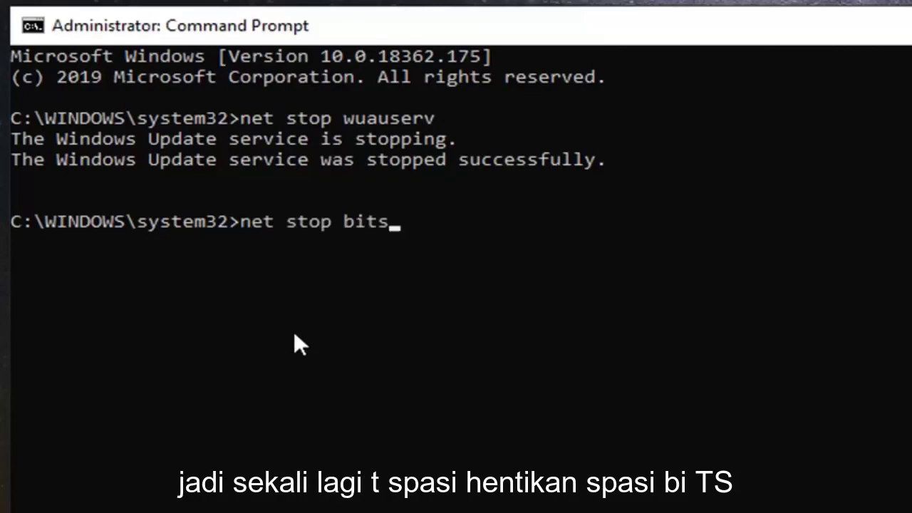
key("Return")
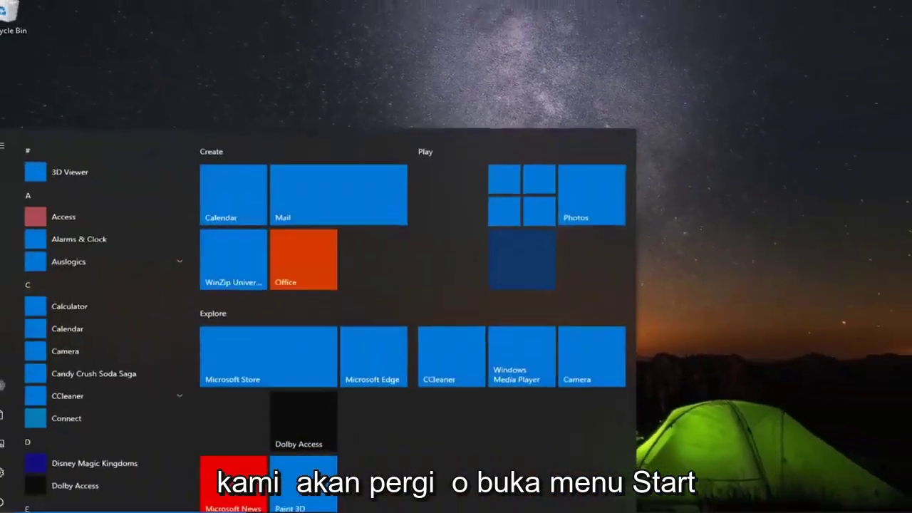
Switch to File Explorer by searching for file explorer, and show This PC.
type("file e")
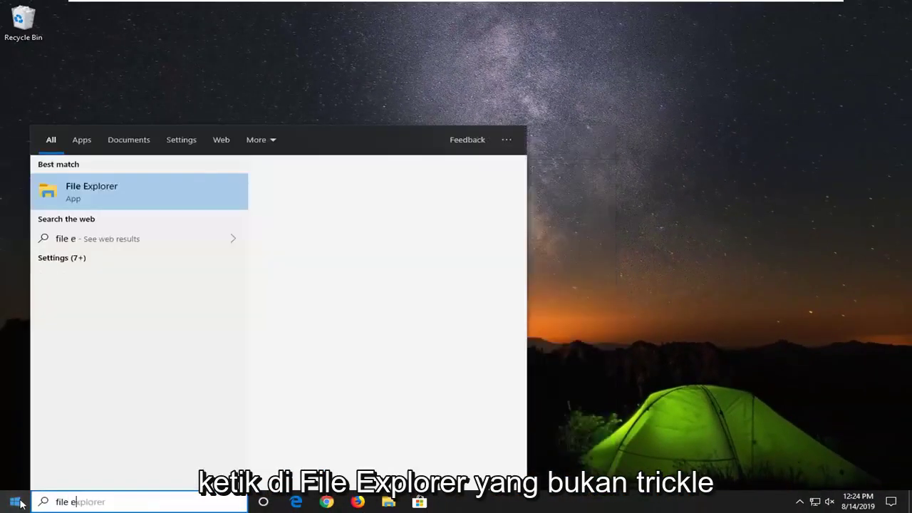
type("xplorer")
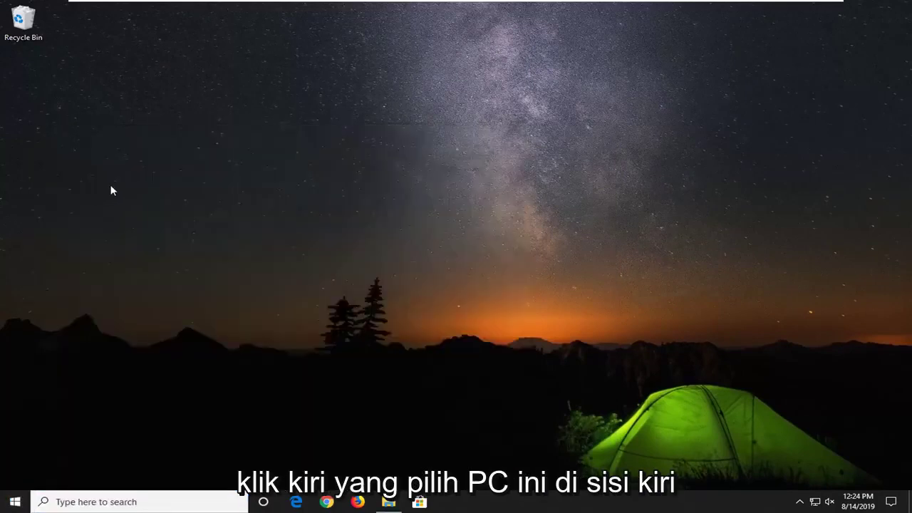
key("super+e")
left_click(183, 258)
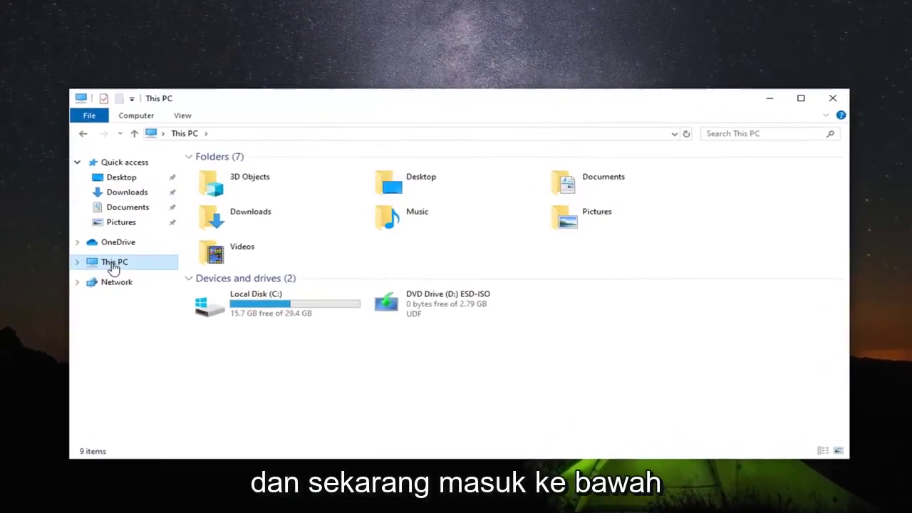
Open the SoftwareDistribution folder inside the Windows folder on Local Disk (C:).
mouse_move(214, 312)
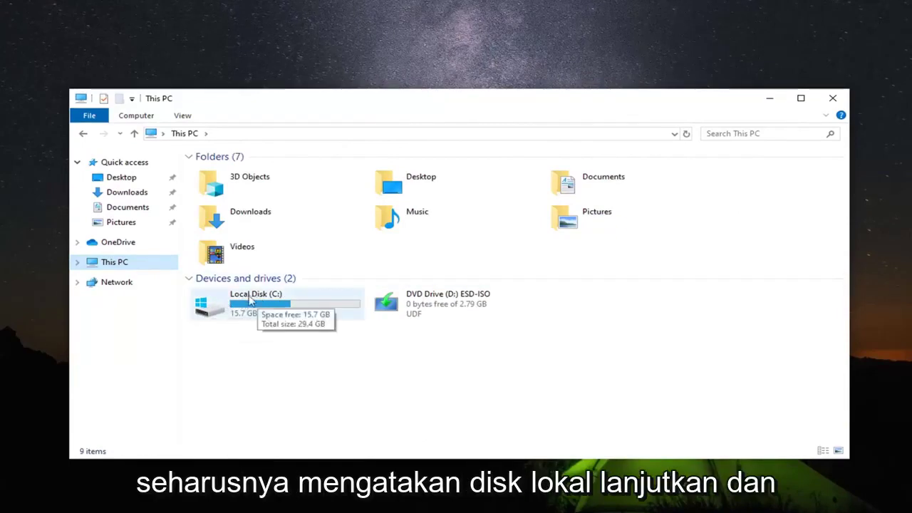
double_click(235, 306)
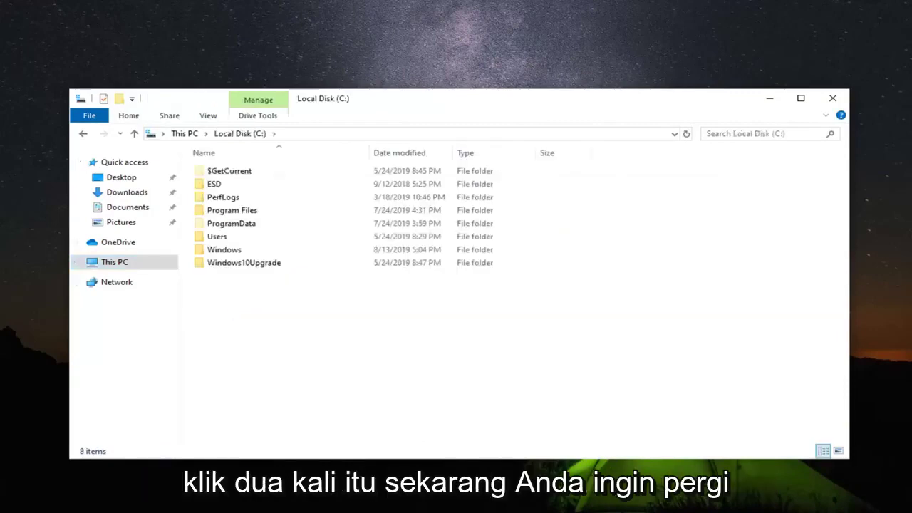
double_click(250, 250)
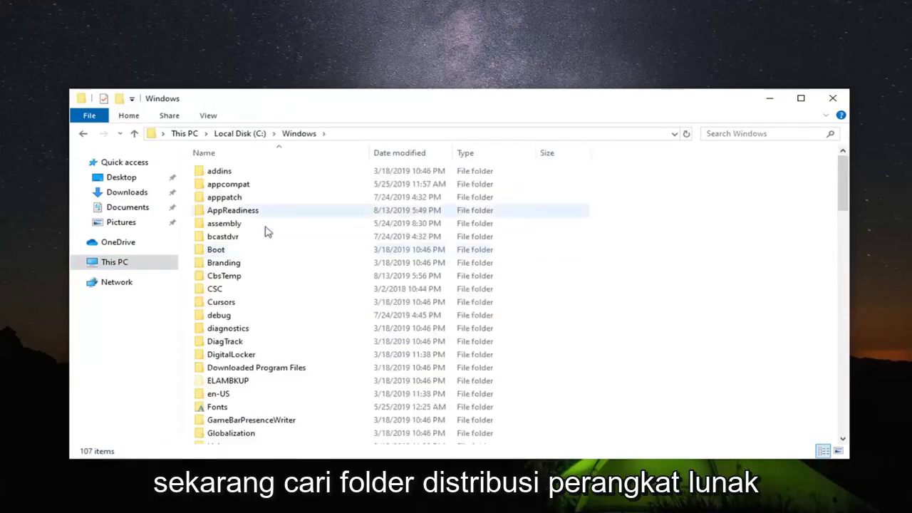
left_click(233, 330)
scroll(233, 330, "down", 15)
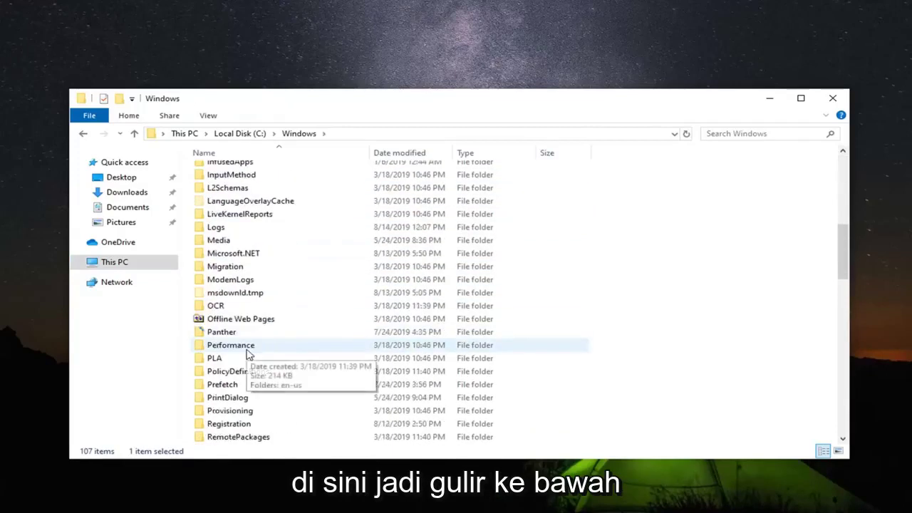
left_click(232, 373)
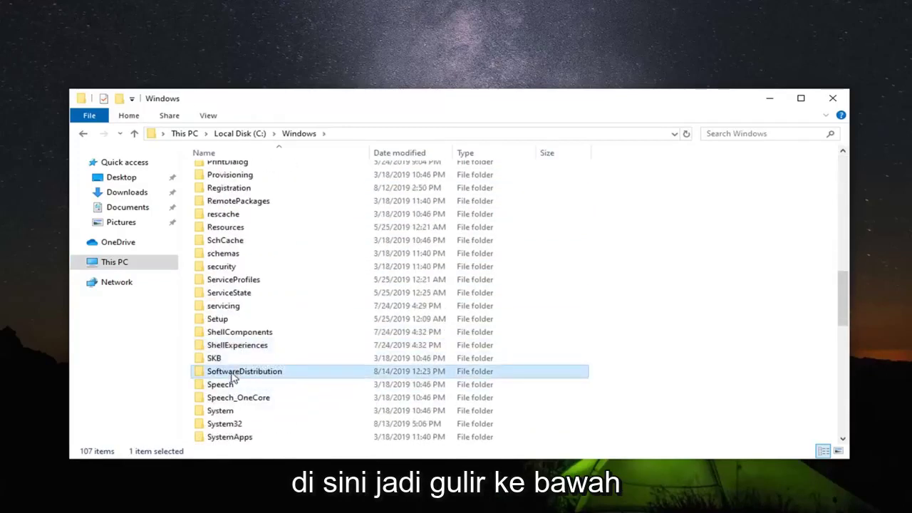
double_click(232, 375)
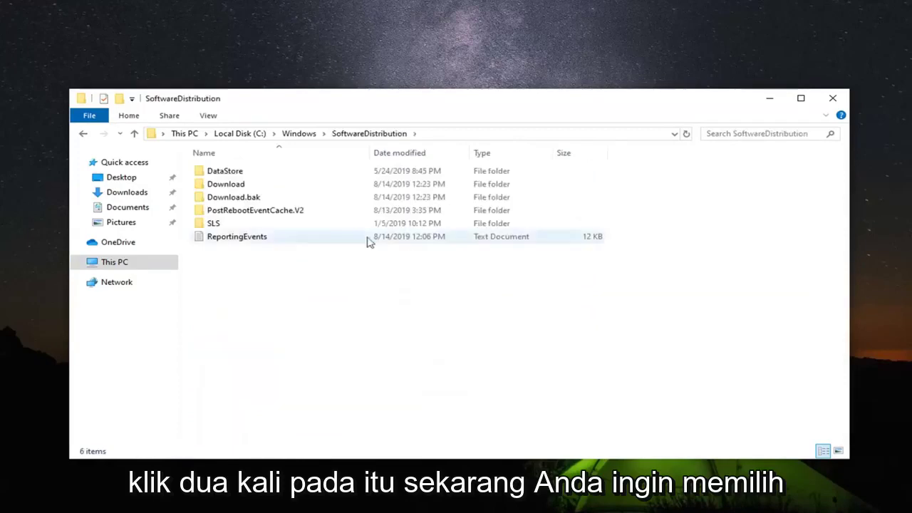
Delete all files and folders in the SoftwareDistribution folder and close the File Explorer window.
left_click_drag(611, 322, 279, 165)
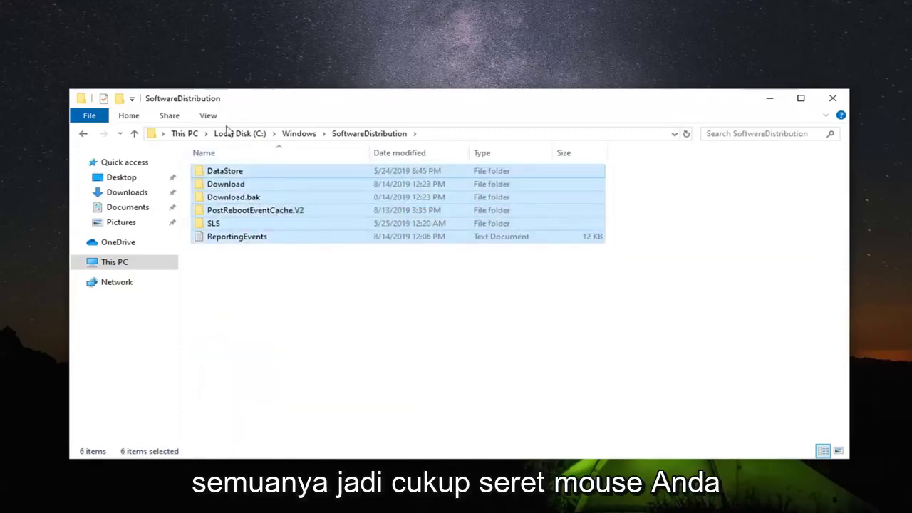
right_click(308, 188)
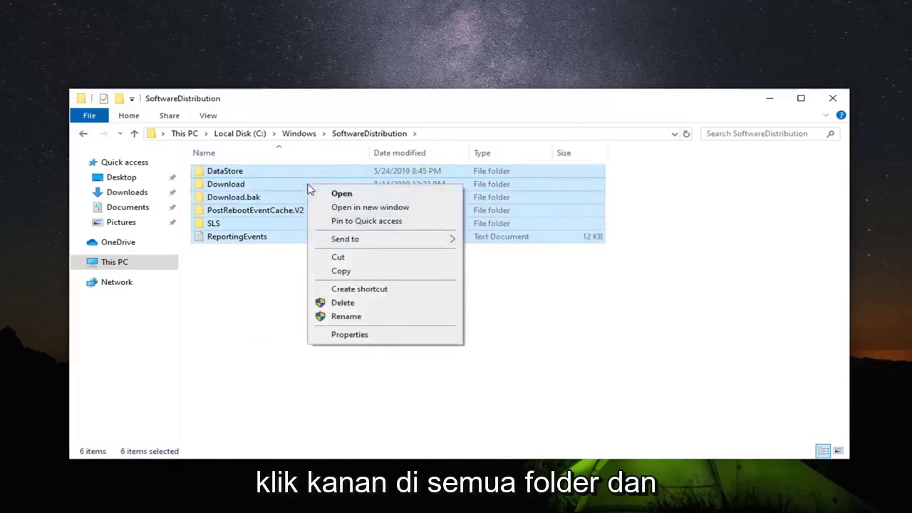
left_click(354, 306)
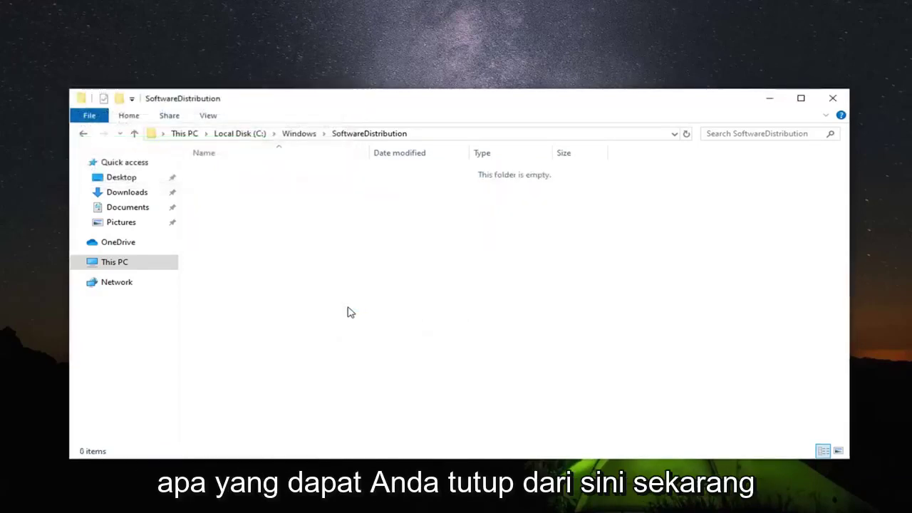
left_click(832, 98)
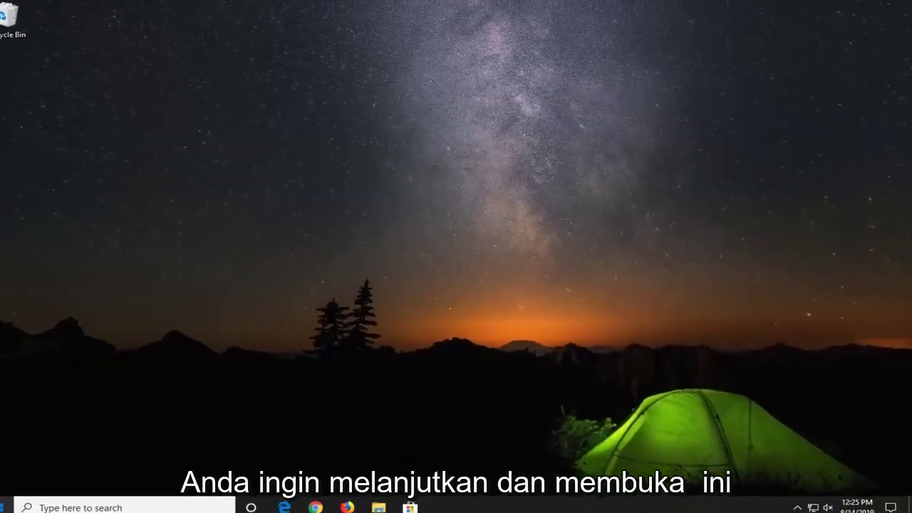
Search for cmd again and launch a new Command Prompt with administrator rights, accepting the User Account Control request.
key("super")
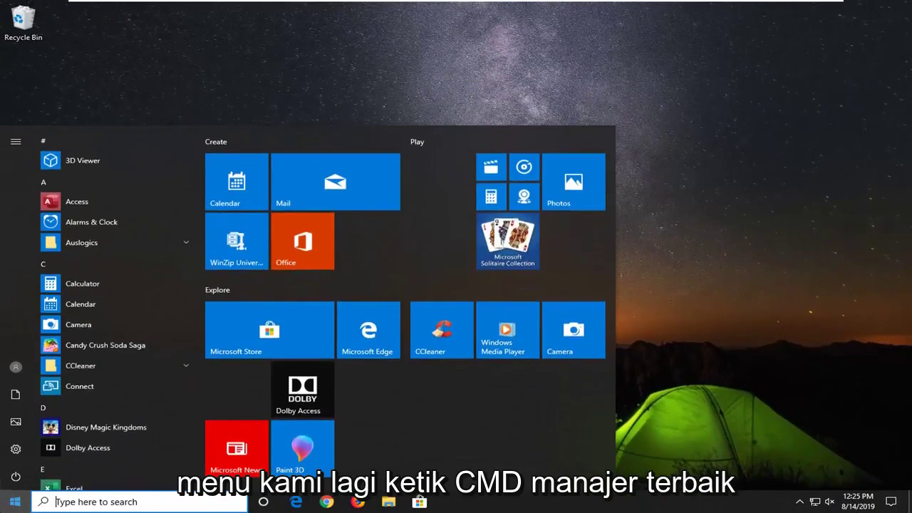
type("cmd")
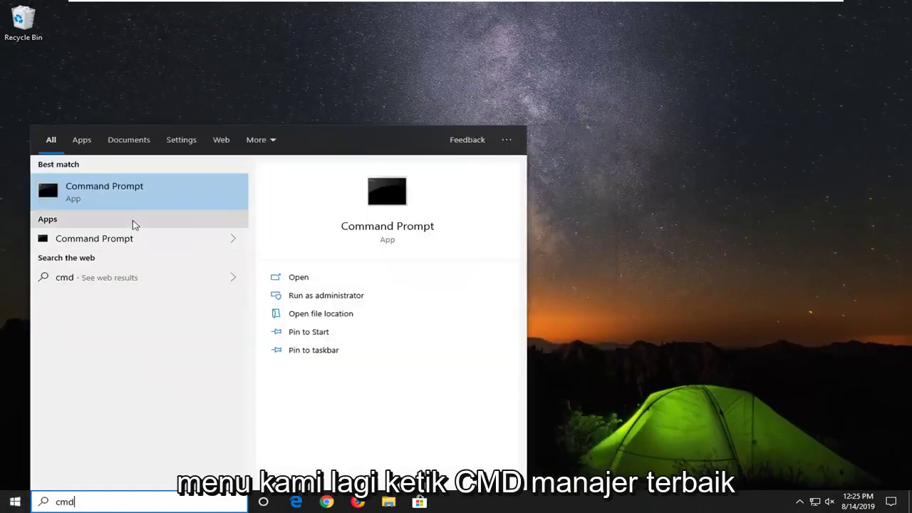
right_click(131, 199)
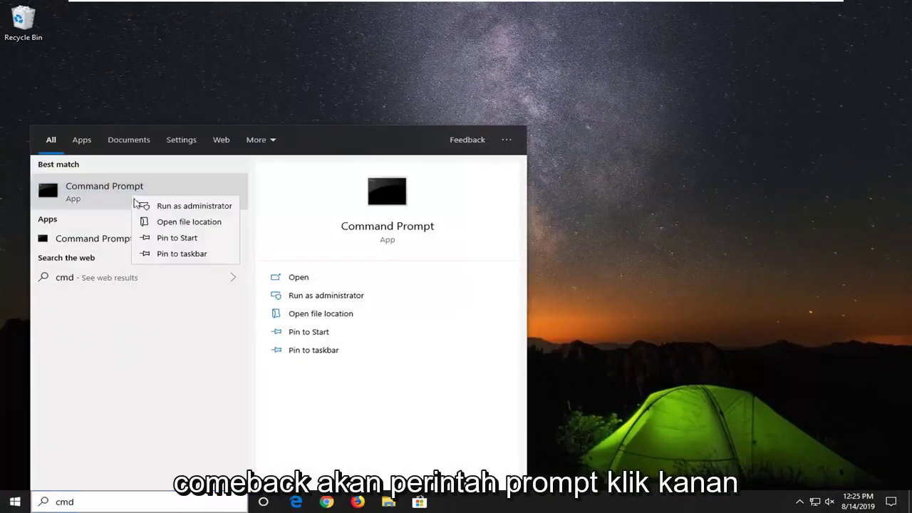
left_click(175, 205)
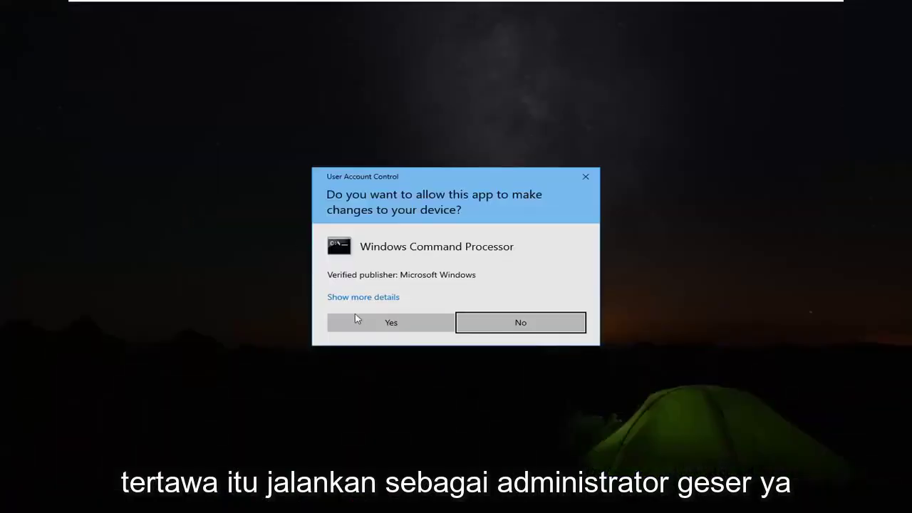
left_click(352, 318)
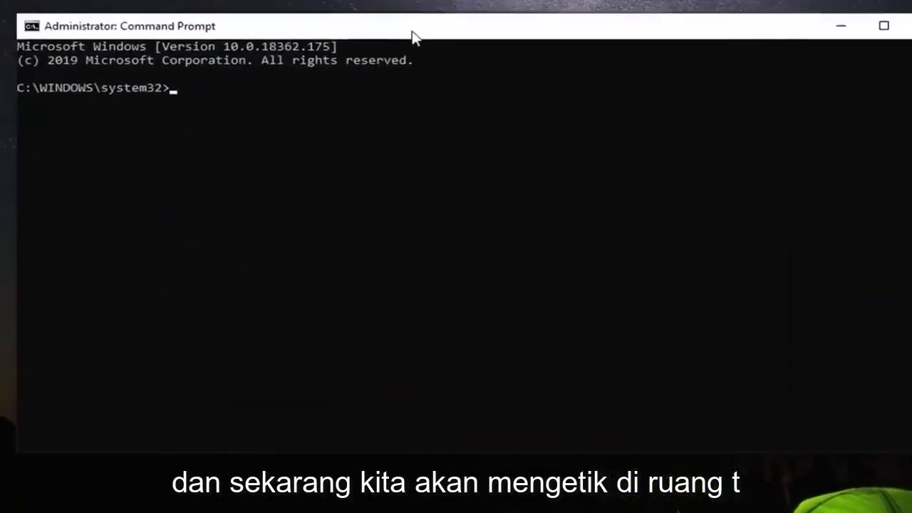
Start the Windows Update service by running the command net start wuauserv.
type("net")
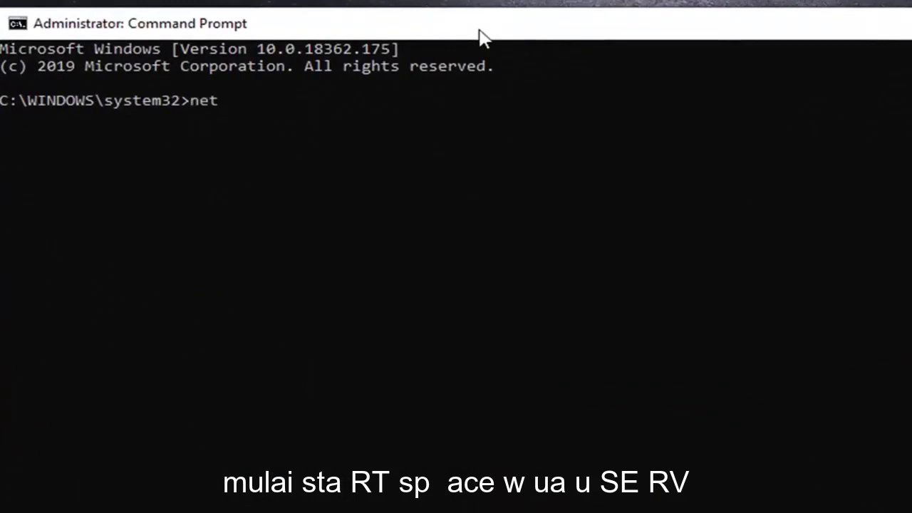
type(" start wua")
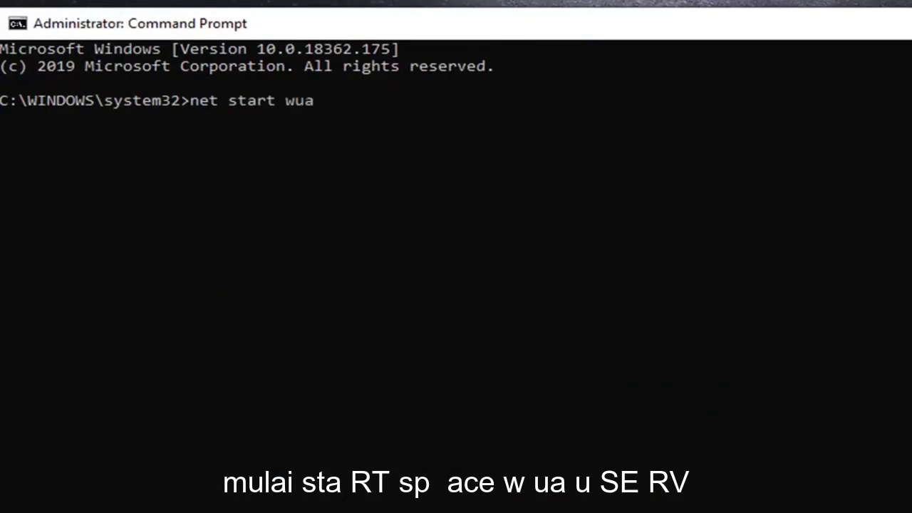
type("userv")
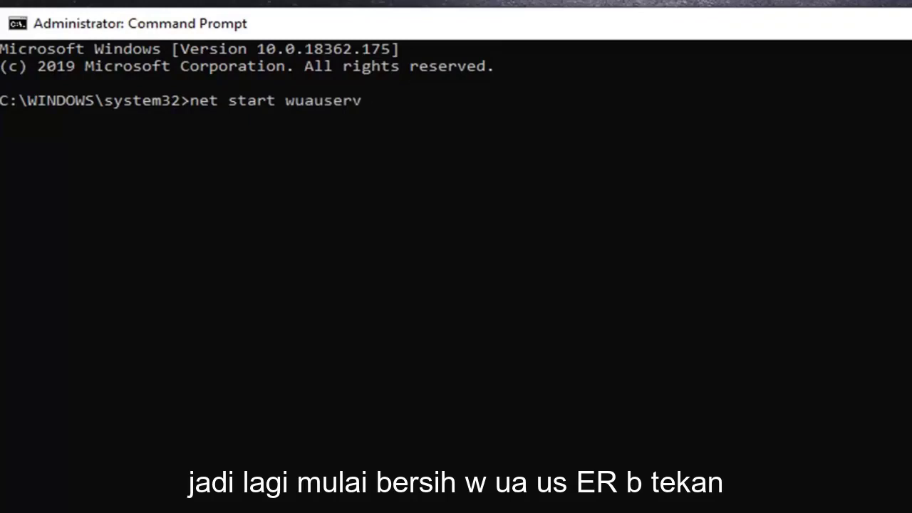
key("Return")
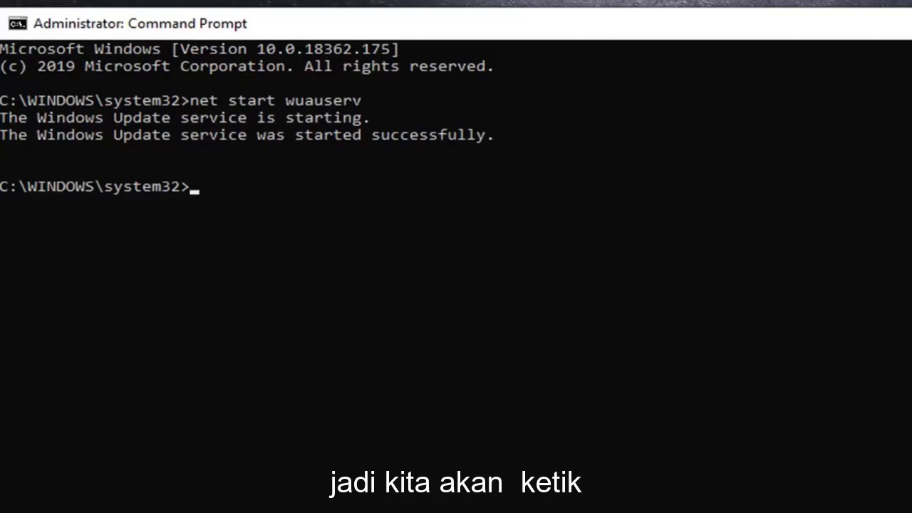
Start the Background Intelligent Transfer Service by running the command net start bits.
left_click(361, 210)
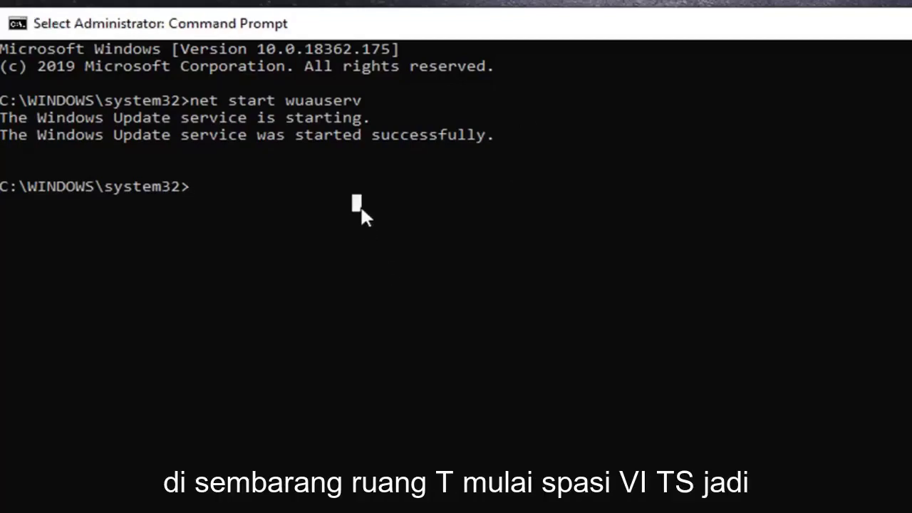
type("net star")
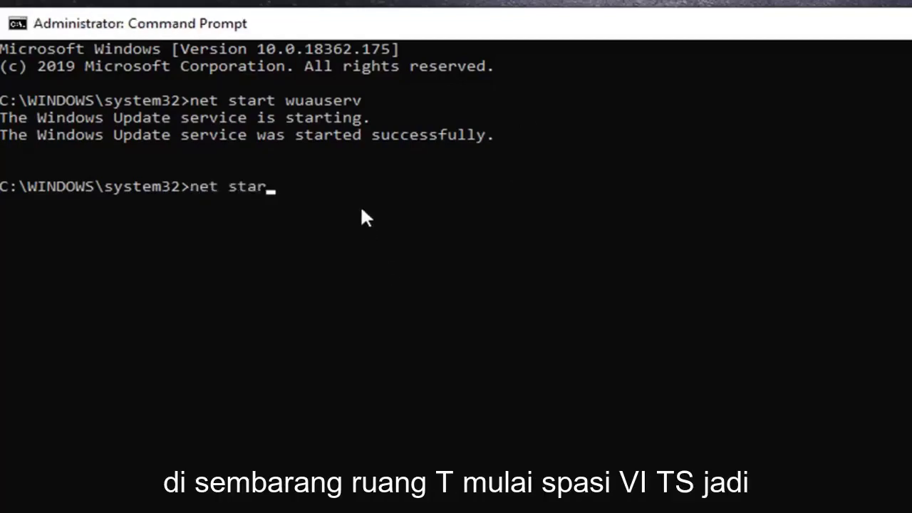
type("t bits")
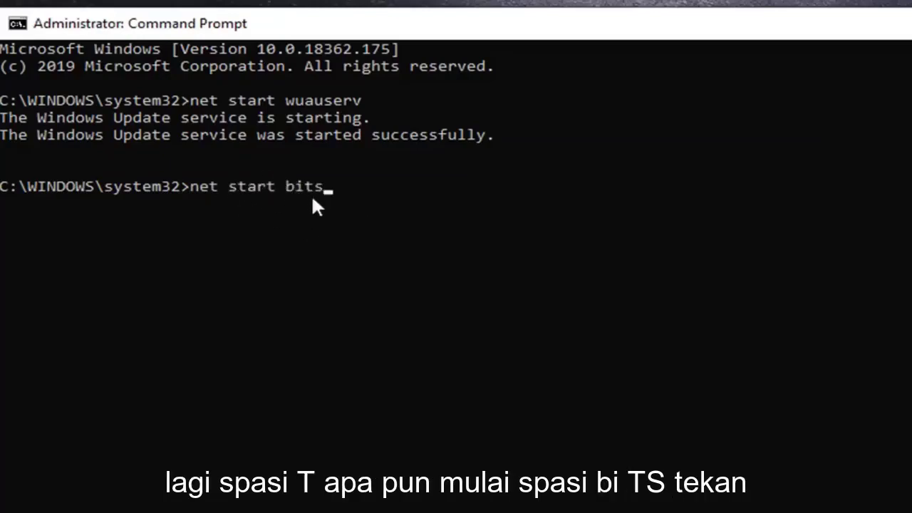
key("Return")
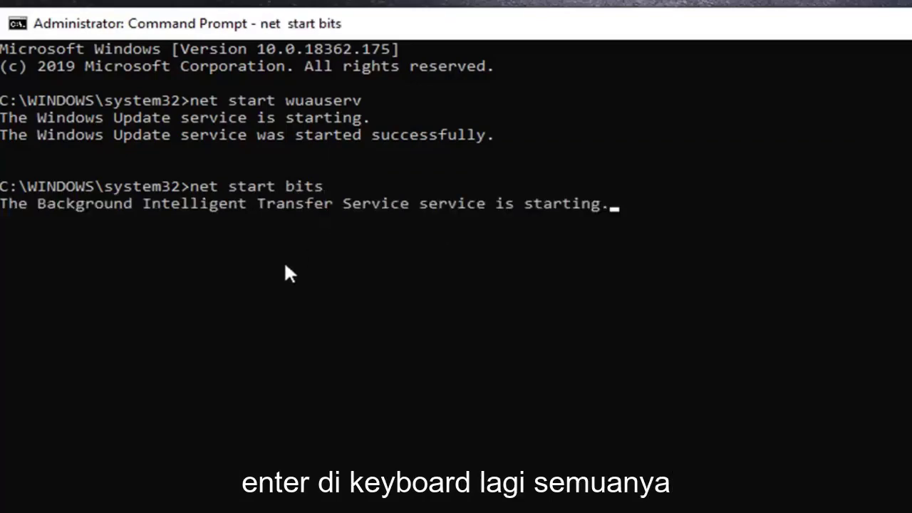